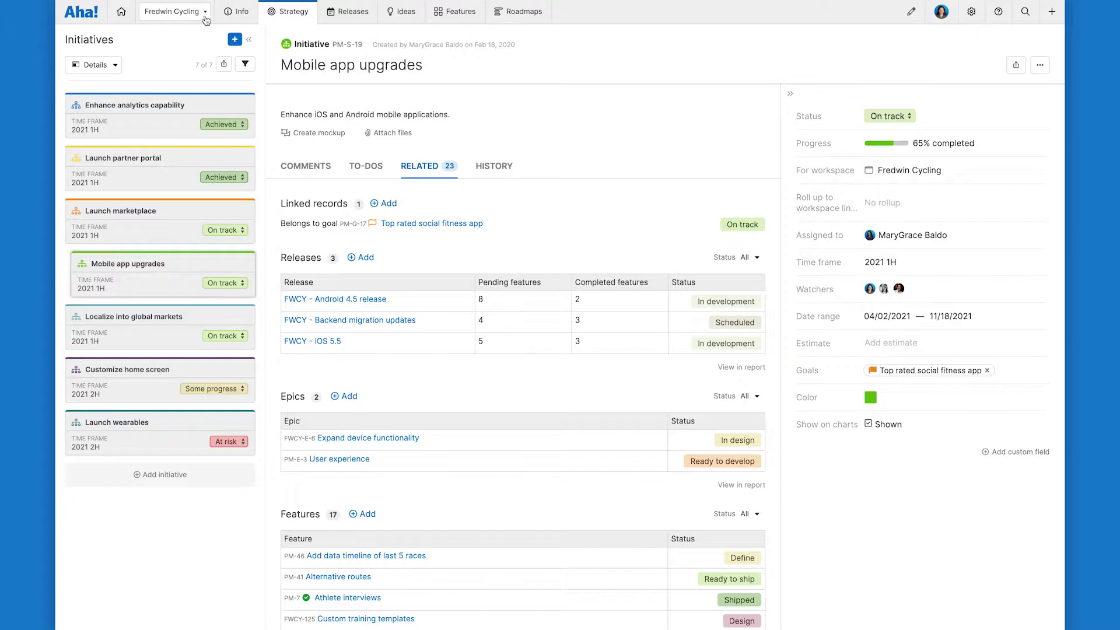
- Open the Portfolio roadmap without switching workspaces
left_click(205, 20)
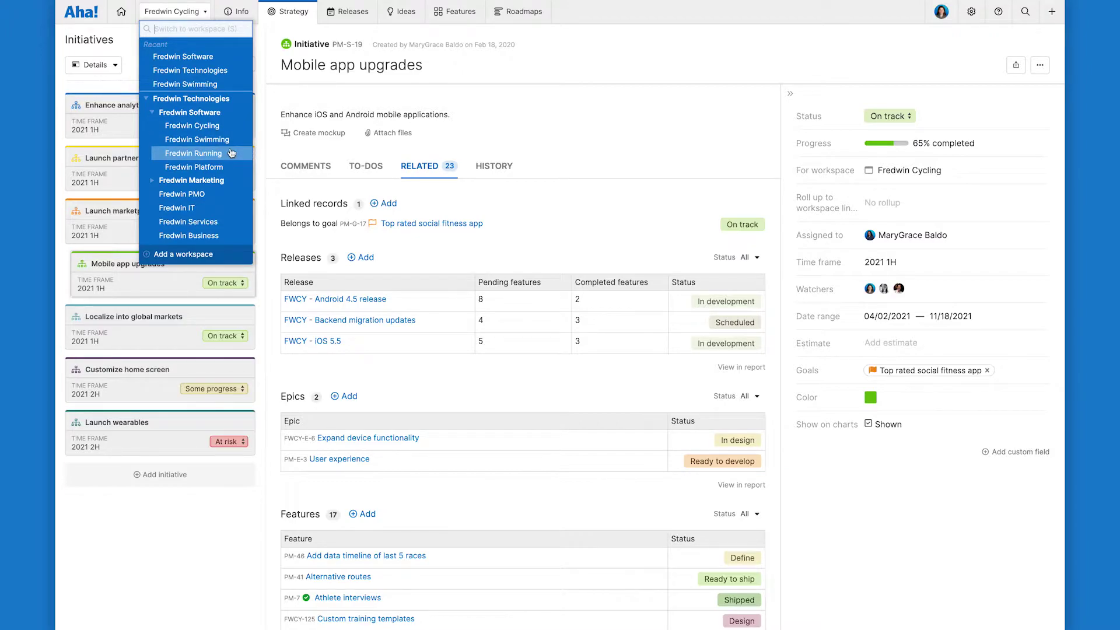
left_click(267, 90)
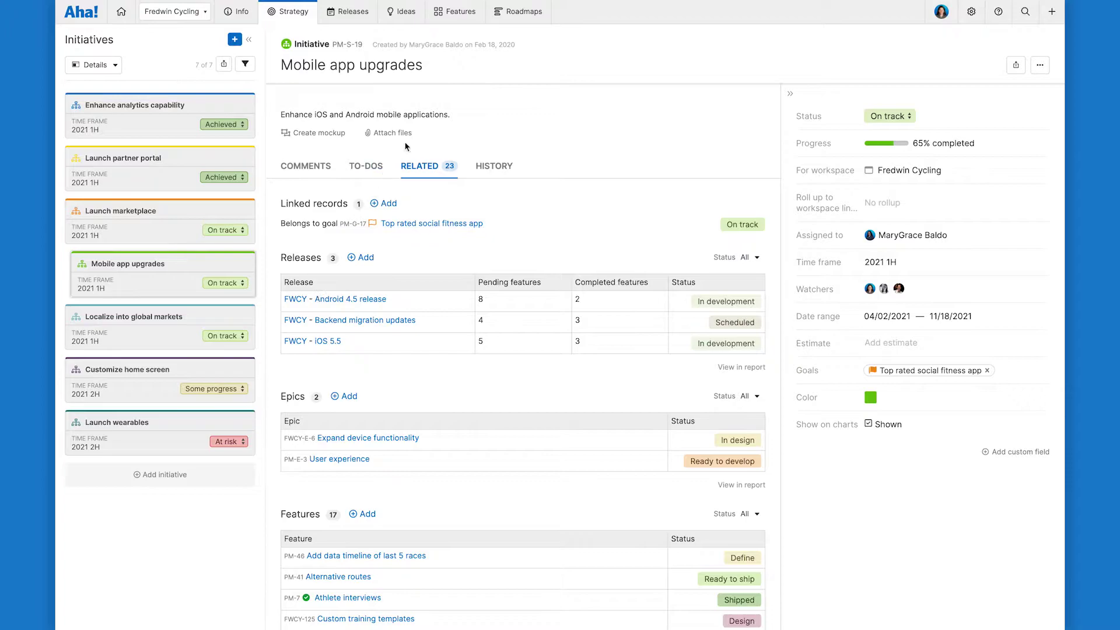
mouse_move(514, 21)
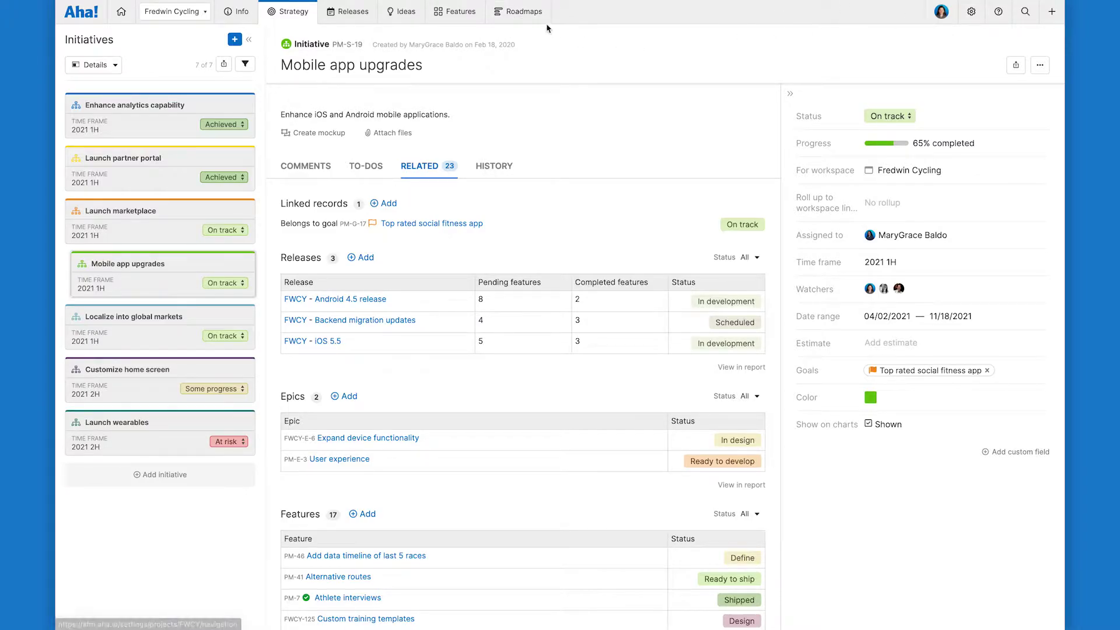
left_click(573, 70)
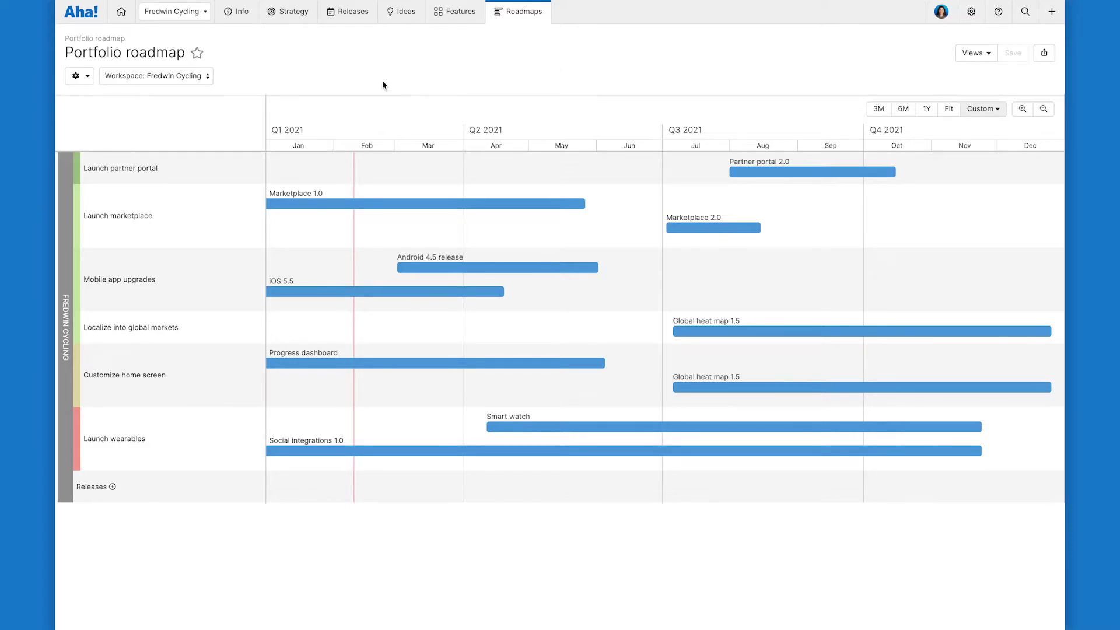
- Add Fredwin Swimming, Fredwin Running and Fredwin Software workspaces, then refresh the roadmap
left_click(210, 82)
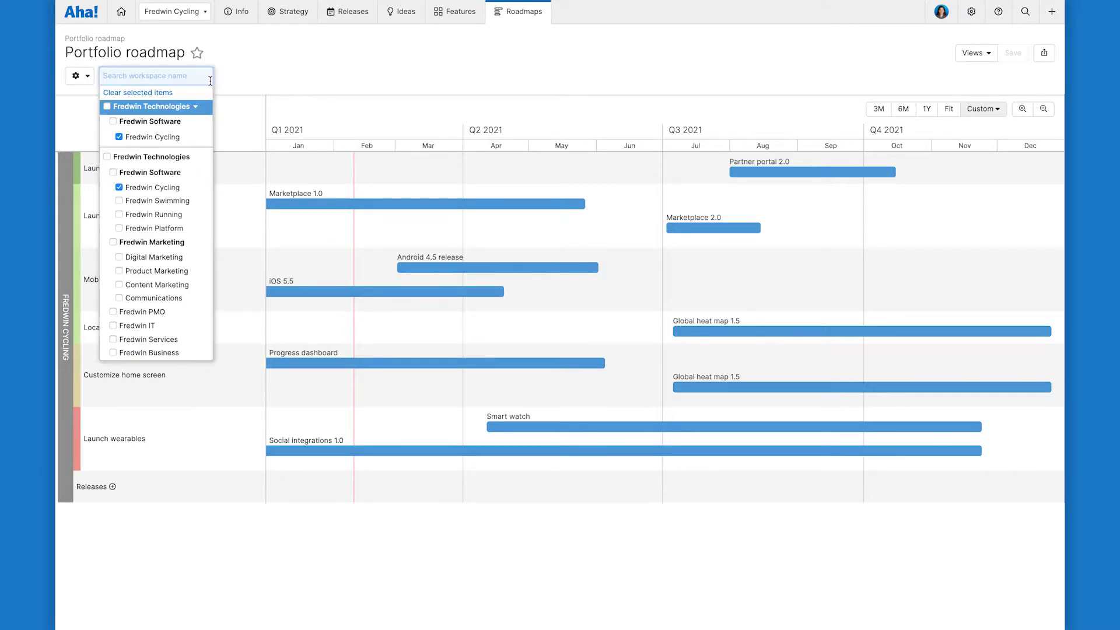
left_click(173, 204)
left_click(169, 214)
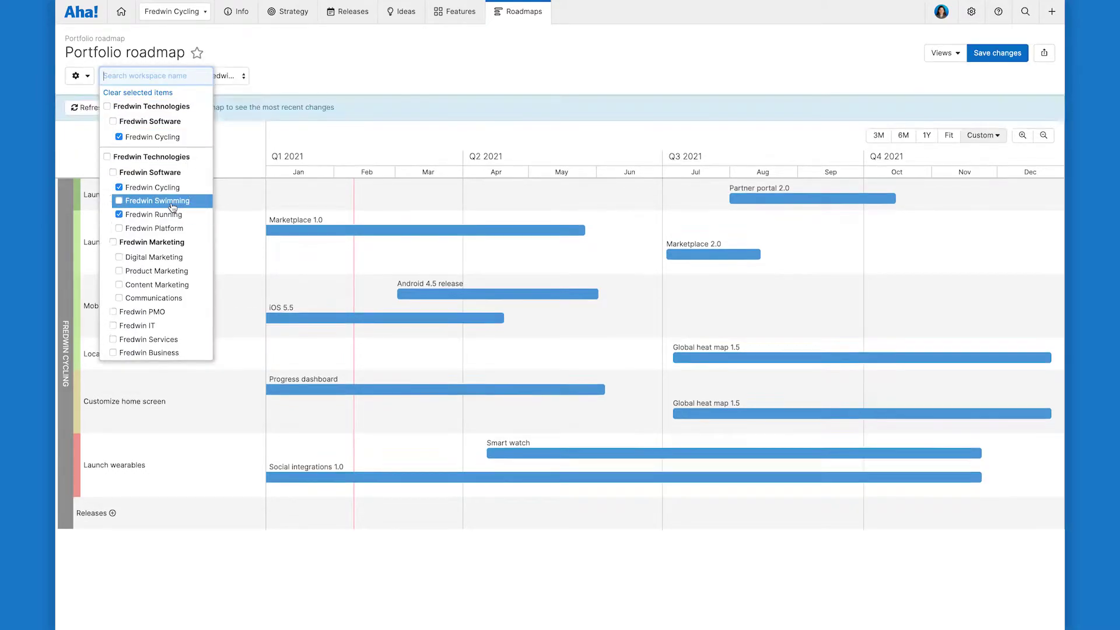
left_click(113, 172)
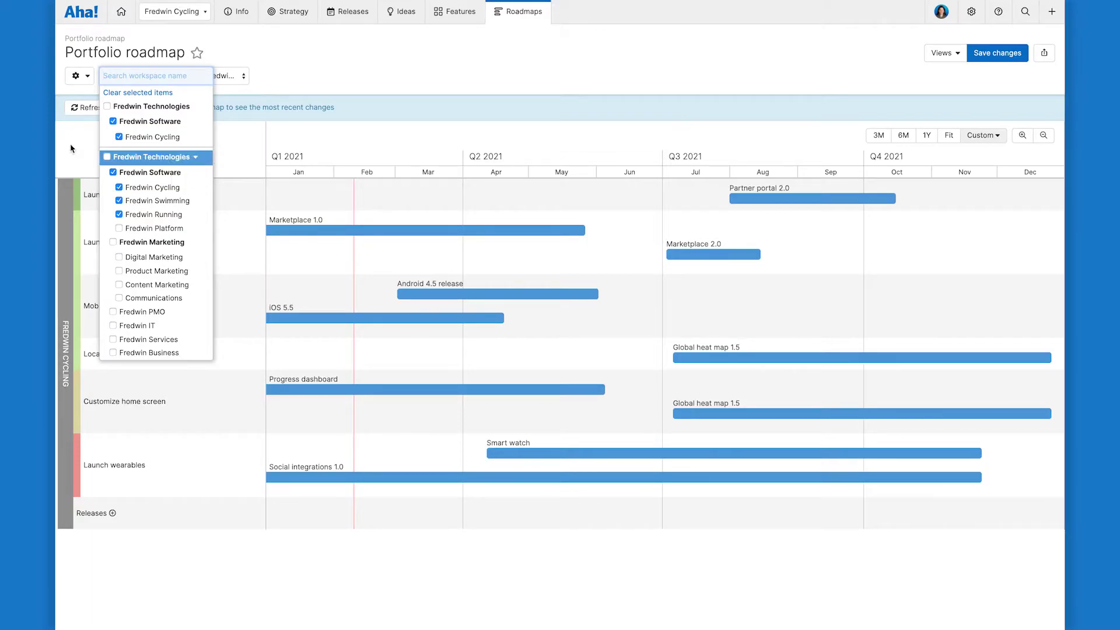
left_click(71, 147)
left_click(91, 109)
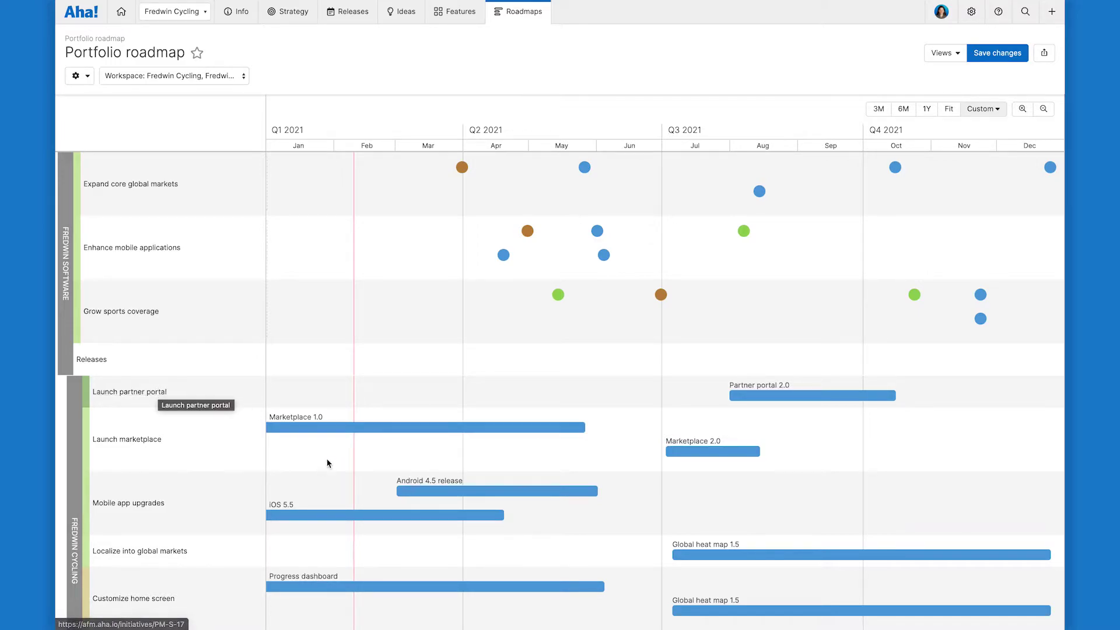
mouse_move(407, 491)
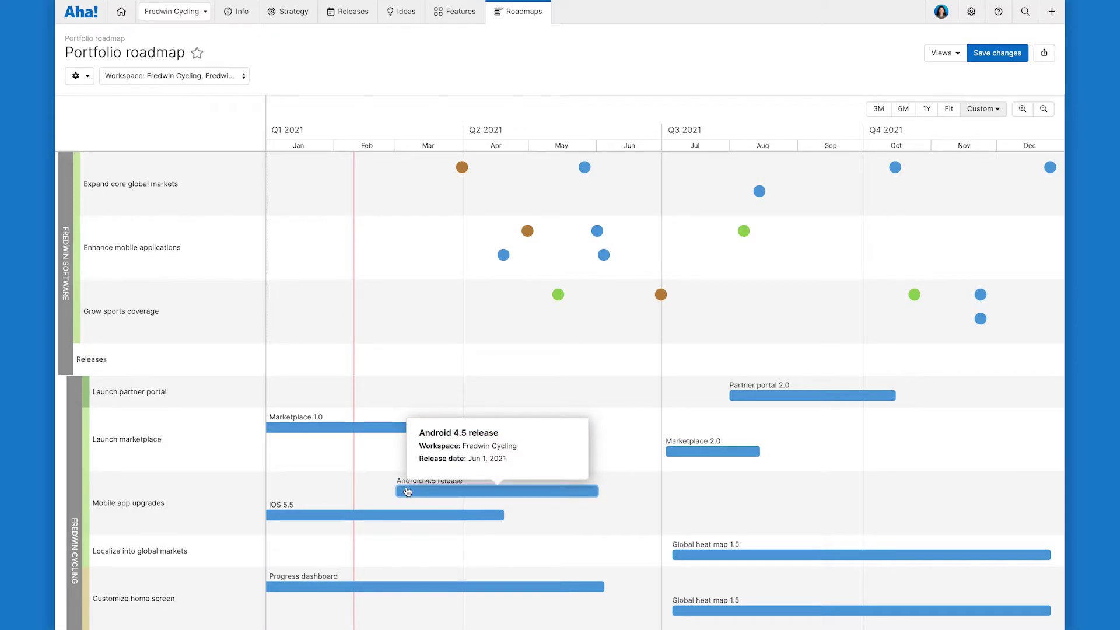
mouse_move(557, 297)
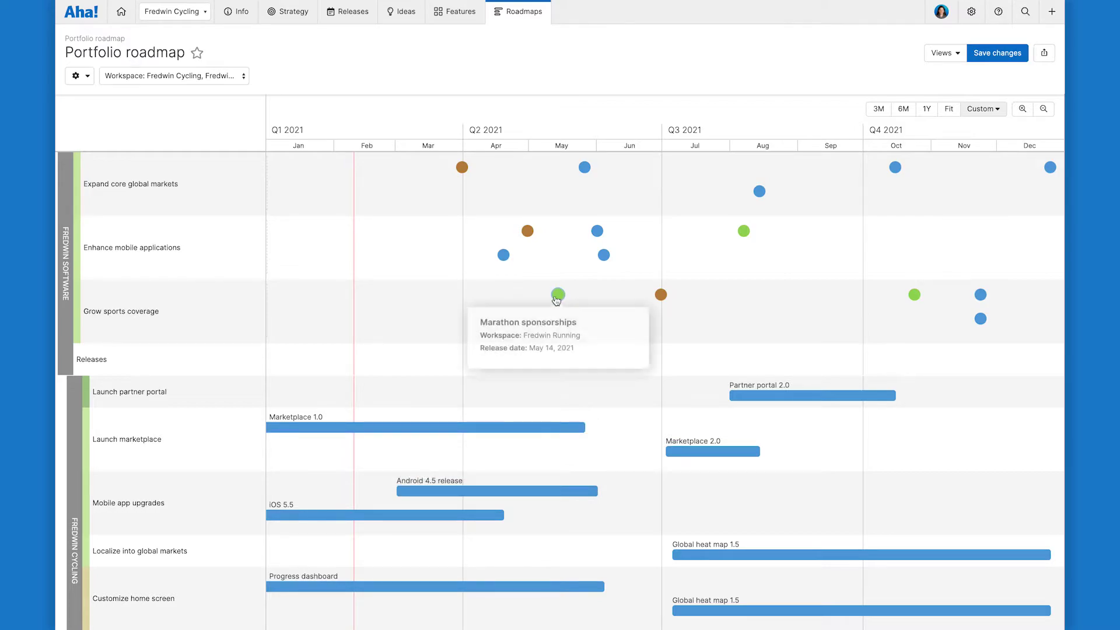
mouse_move(602, 257)
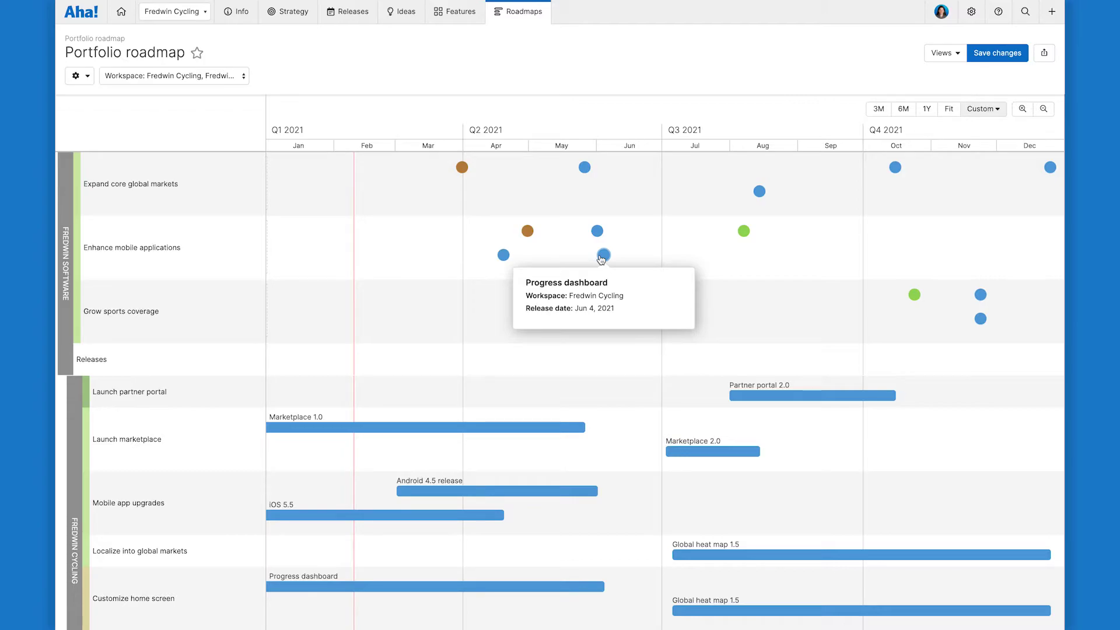
left_click(603, 256)
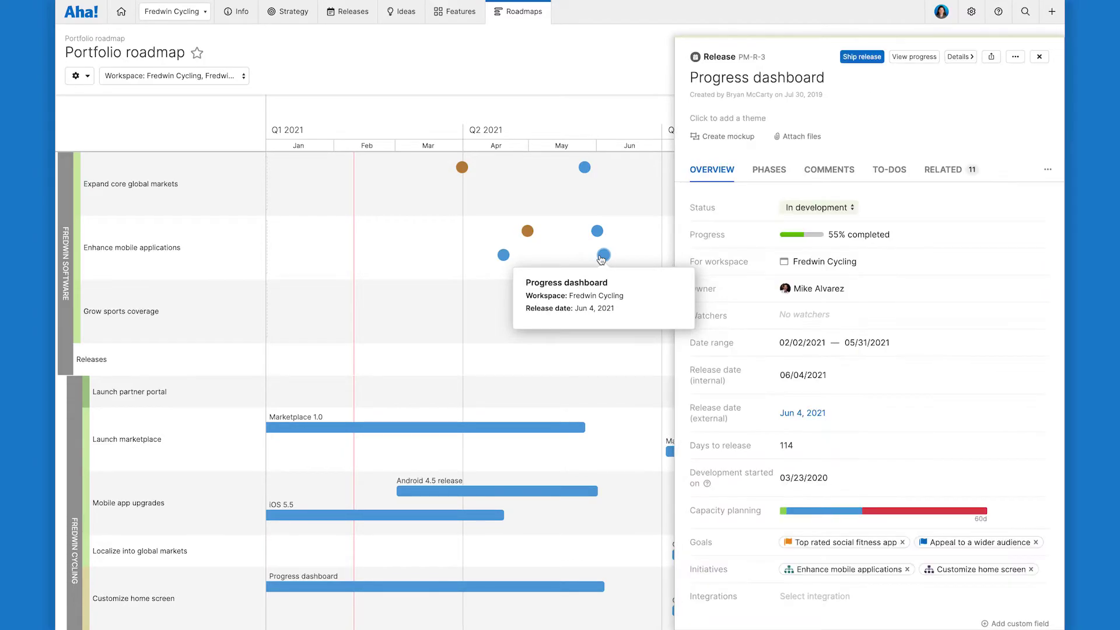
left_click(938, 174)
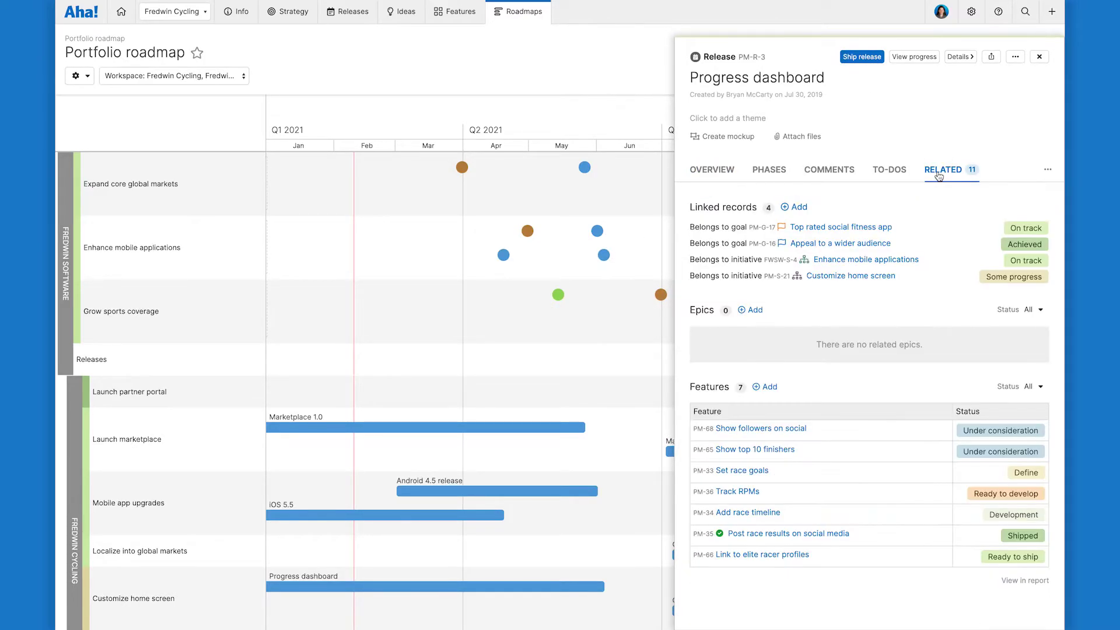
left_click(655, 75)
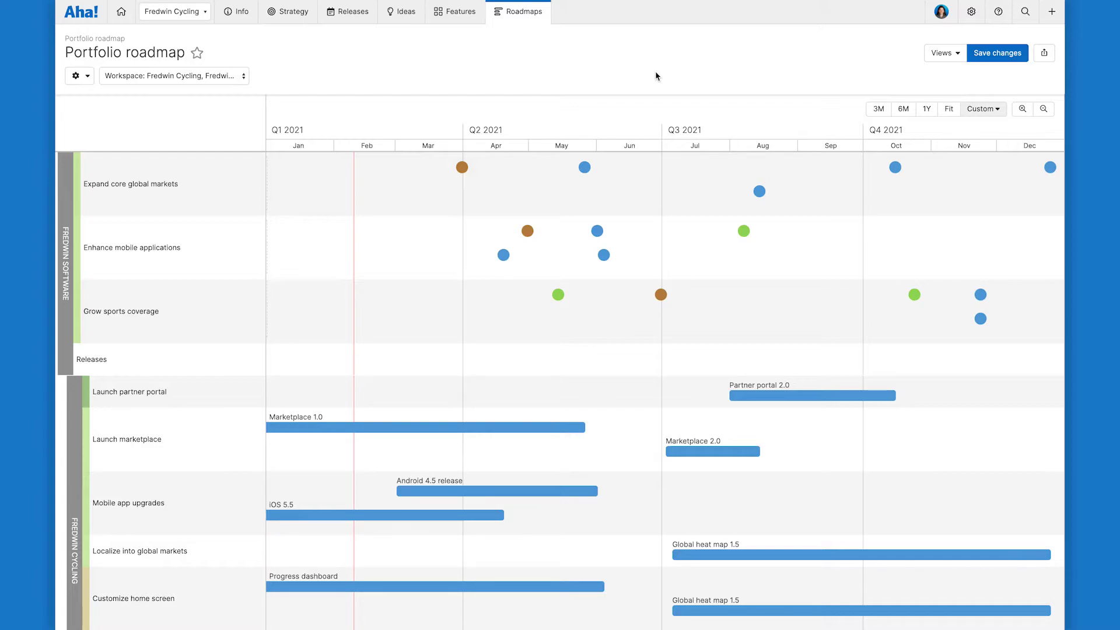
- Add Mobile app upgrades to the iOS 4.0 release's initiatives alongside Grow sports coverage
scroll(249, 393, "down", 3)
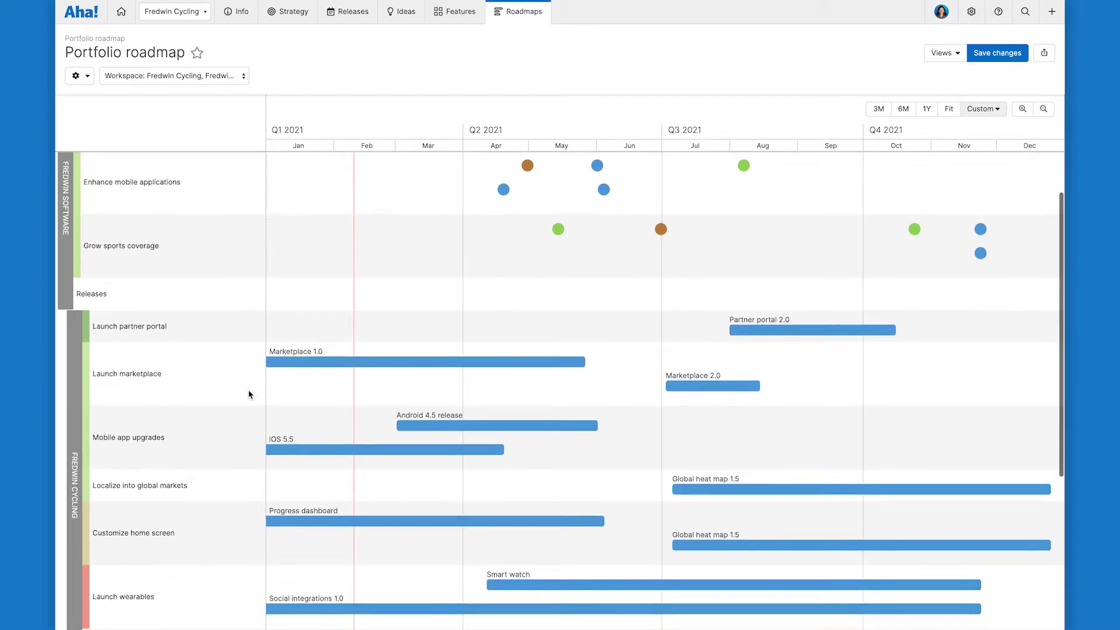
scroll(249, 395, "down", 3)
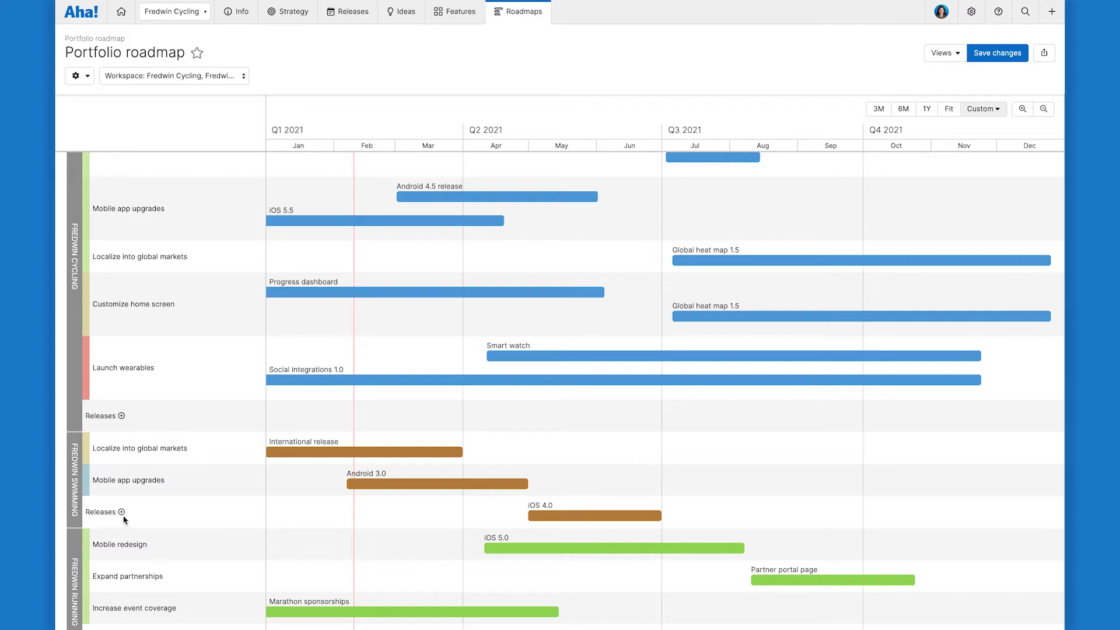
left_click(544, 518)
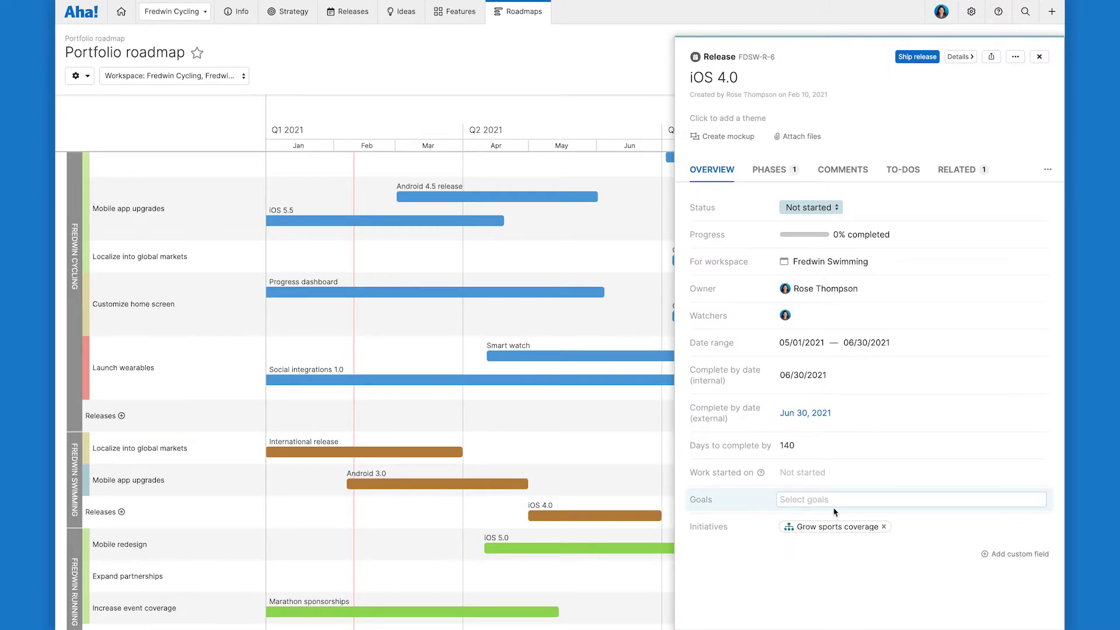
left_click(903, 526)
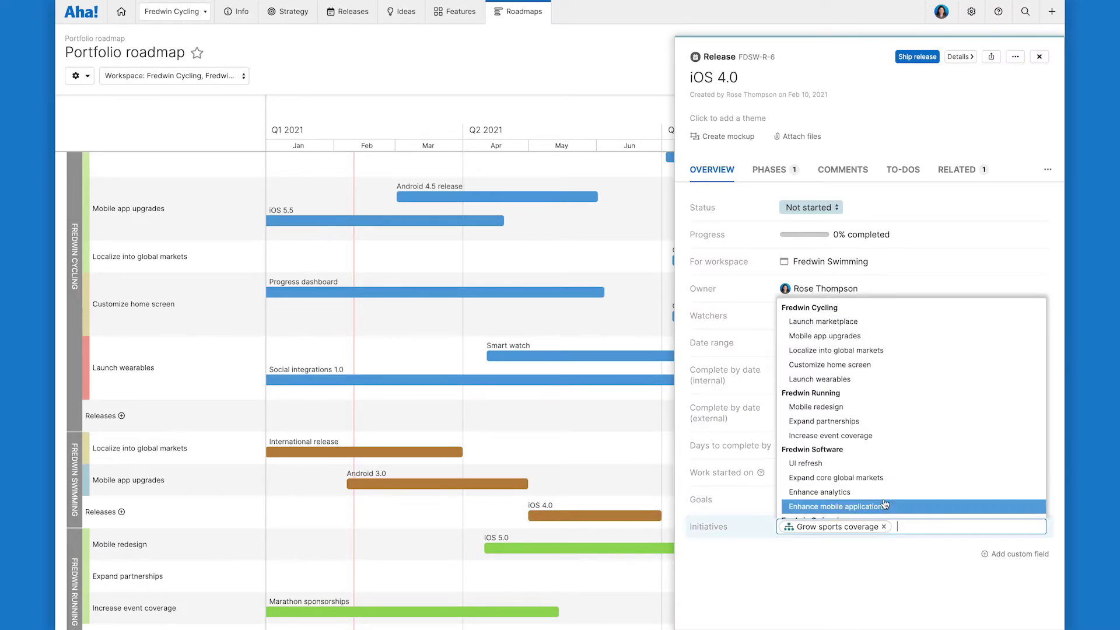
scroll(885, 503, "down", 2)
left_click(845, 444)
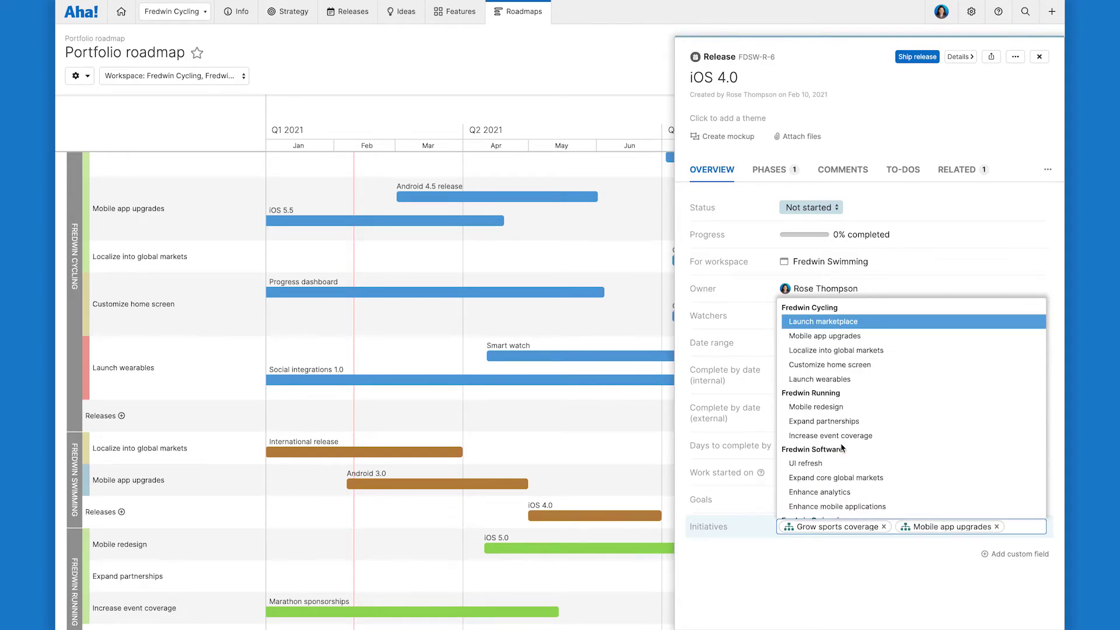
left_click(814, 552)
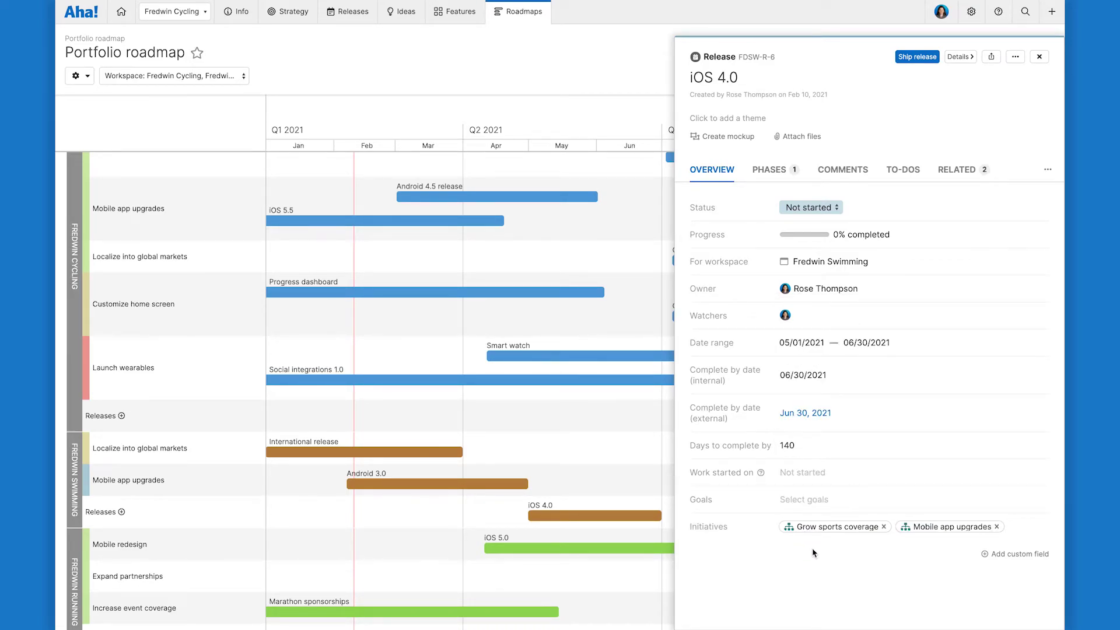
- Close the iOS 4.0 details, color release bars by Status and turn on Show progress
left_click(327, 87)
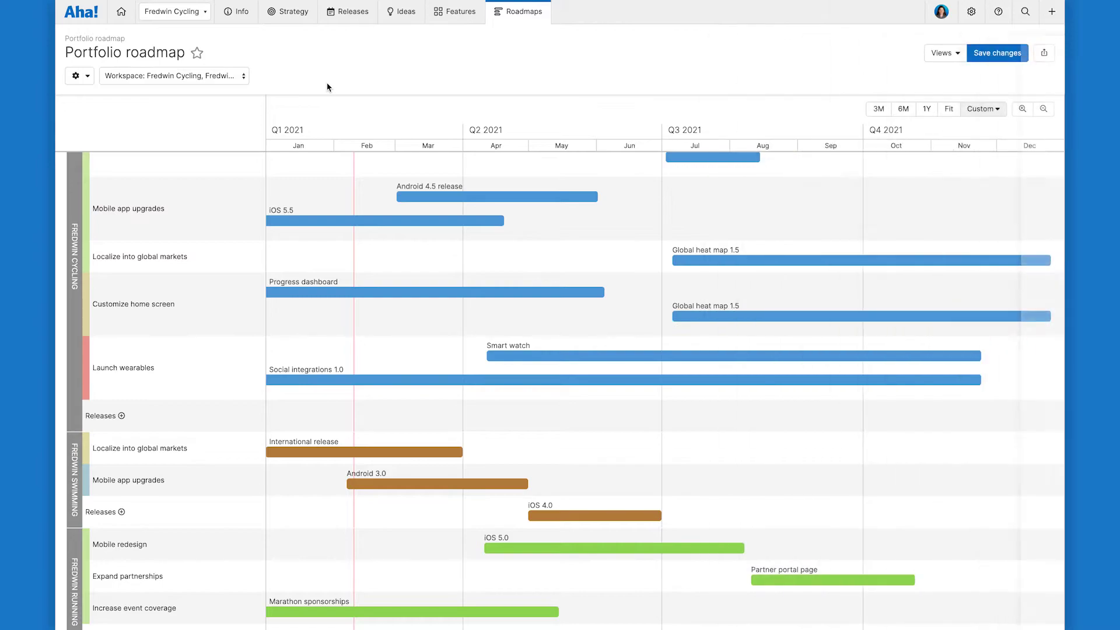
left_click(88, 81)
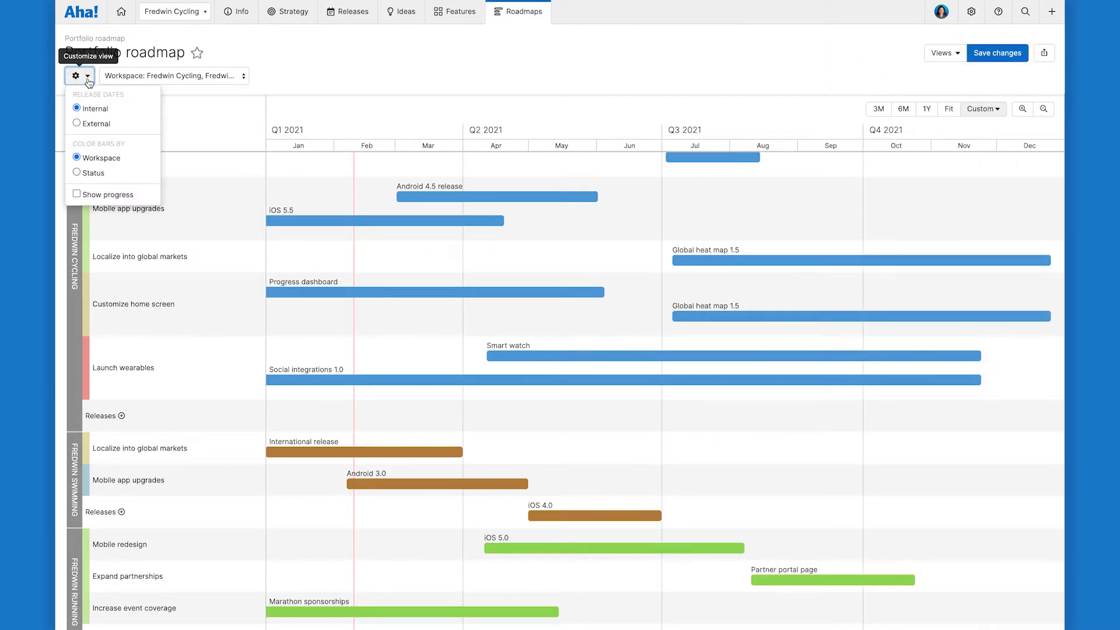
left_click(117, 172)
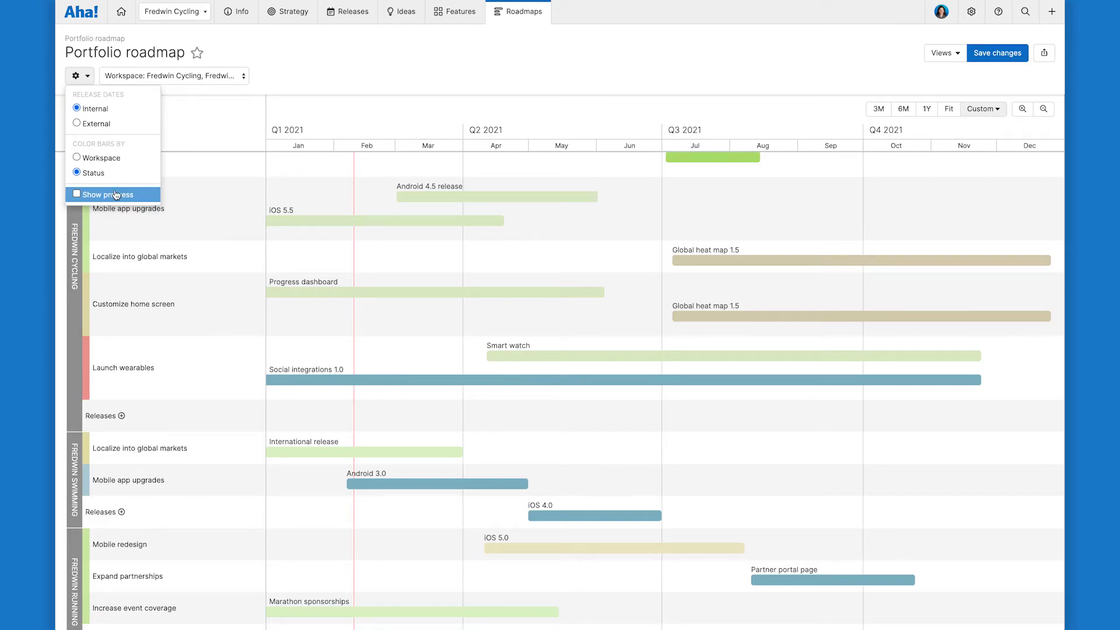
left_click(116, 195)
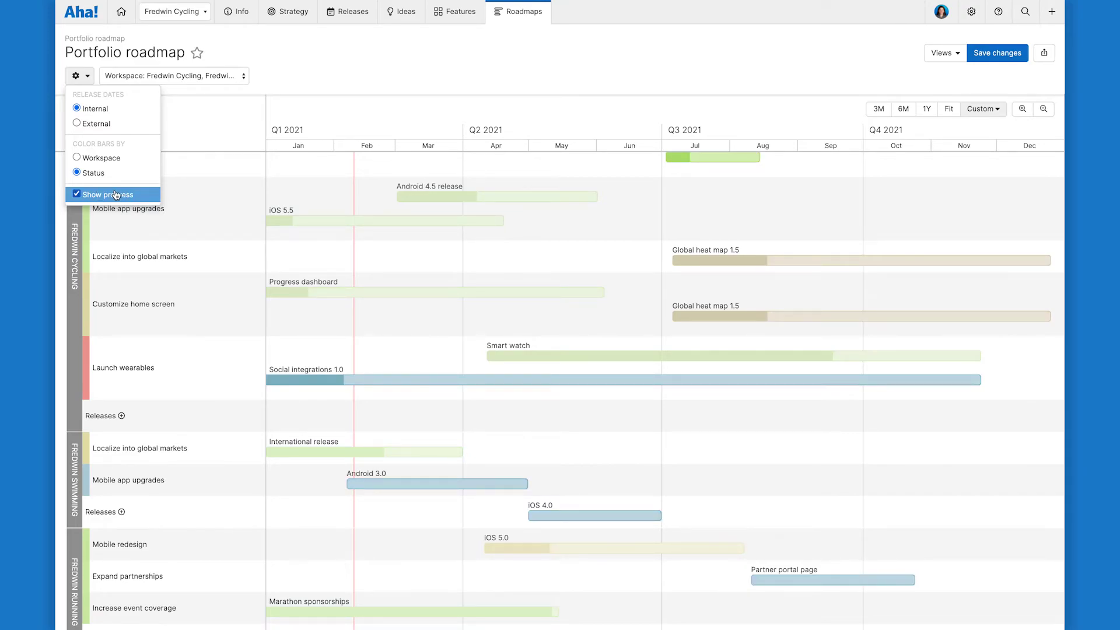
left_click(199, 130)
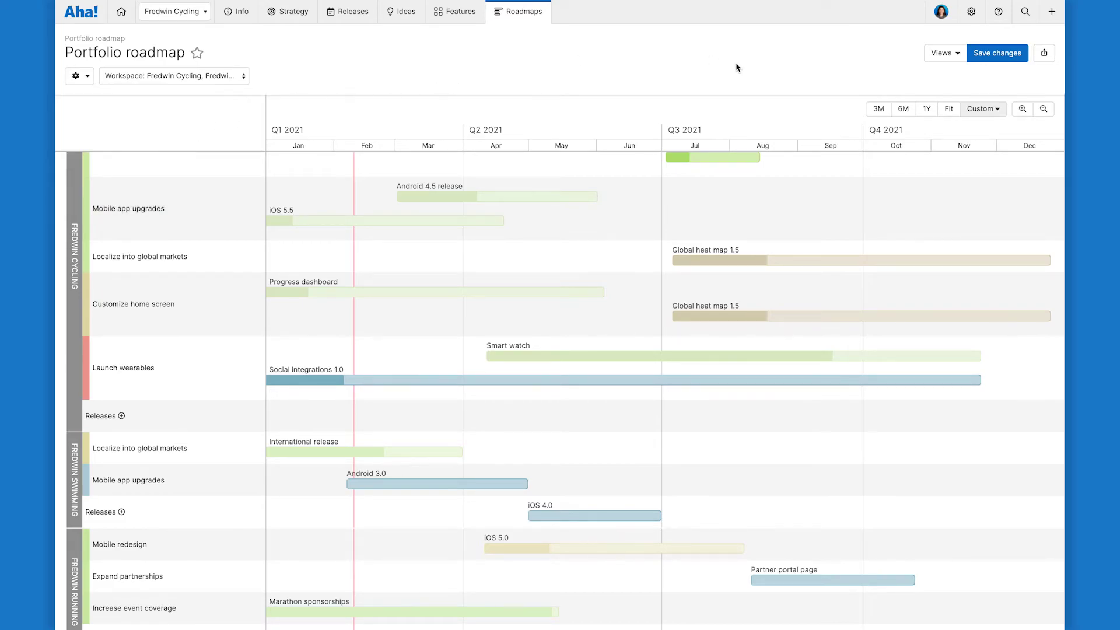
- Keep the custom date range's calendar resolution at Months and save the roadmap changes
left_click(996, 110)
left_click(957, 170)
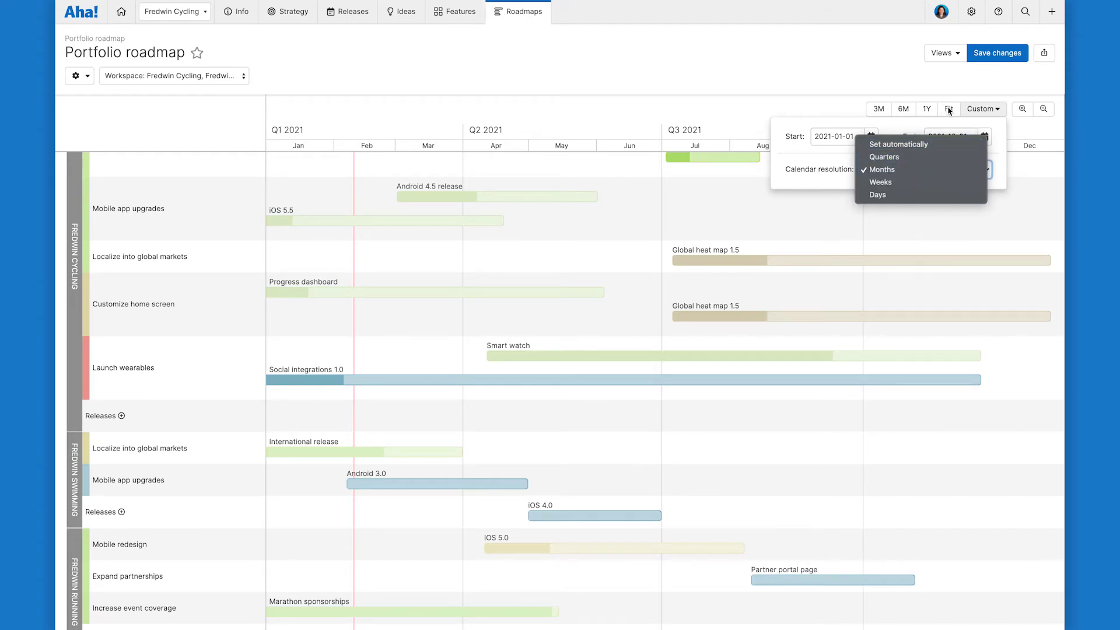
left_click(910, 82)
left_click(761, 89)
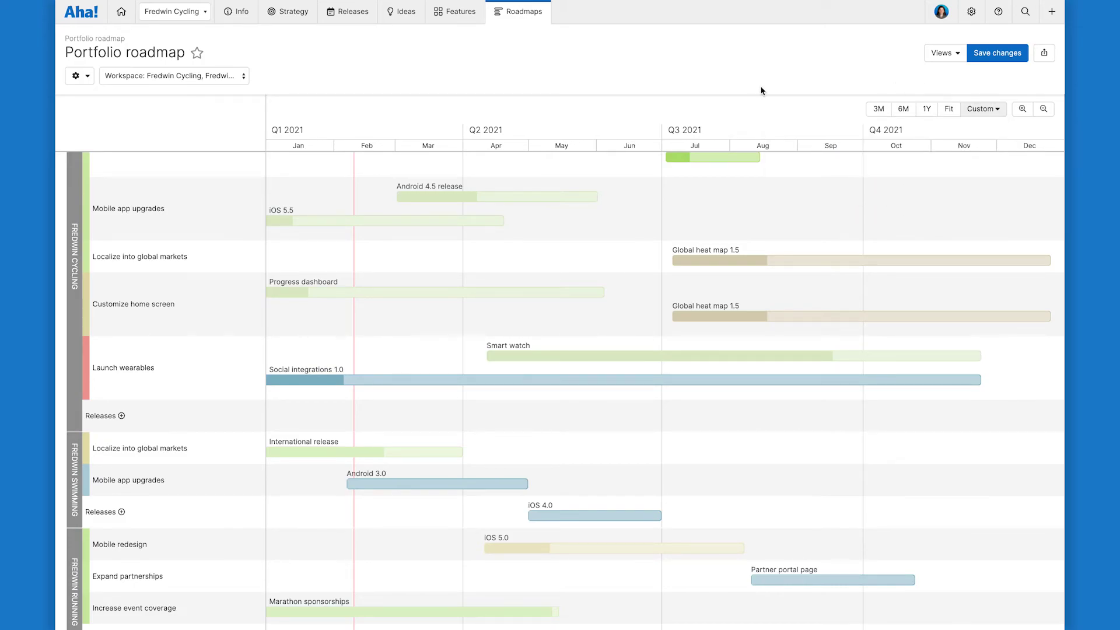
scroll(742, 189, "up", 5)
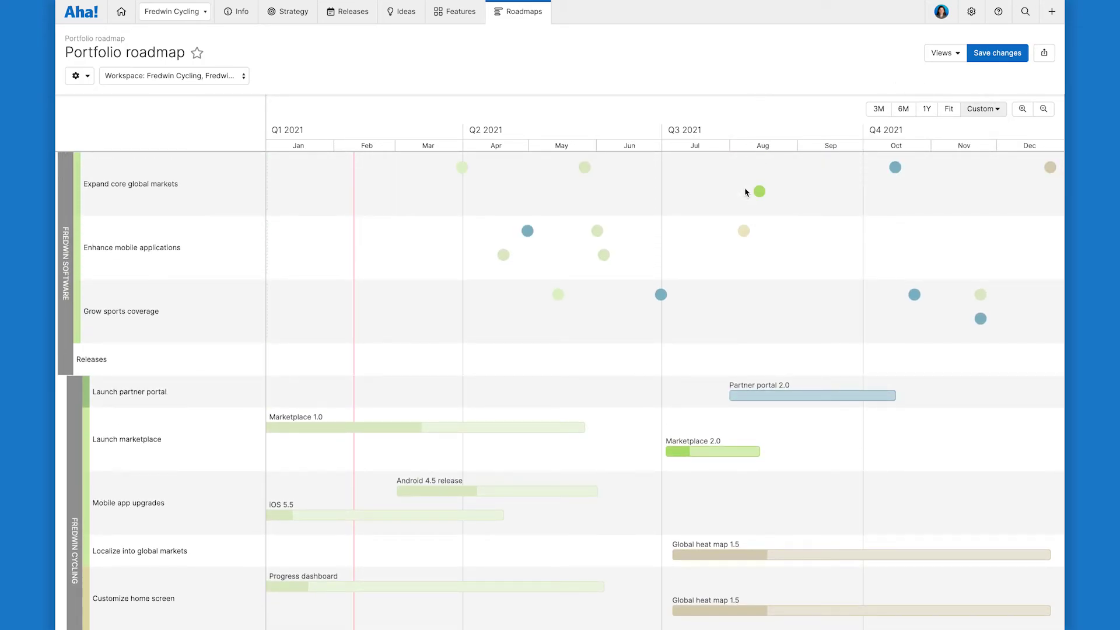
left_click(979, 57)
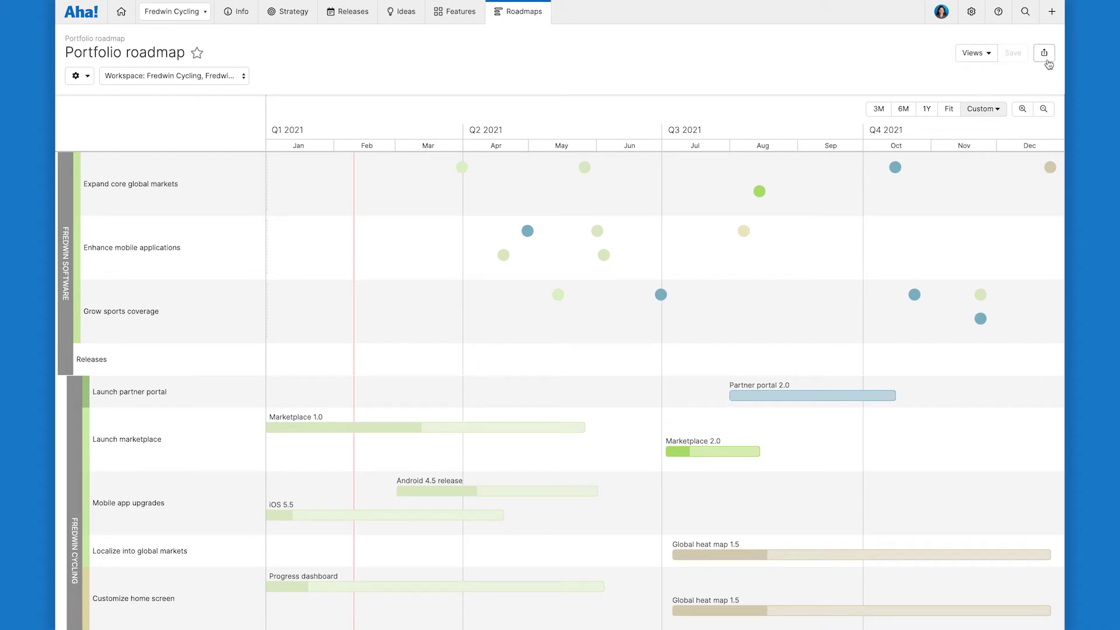
left_click(1045, 58)
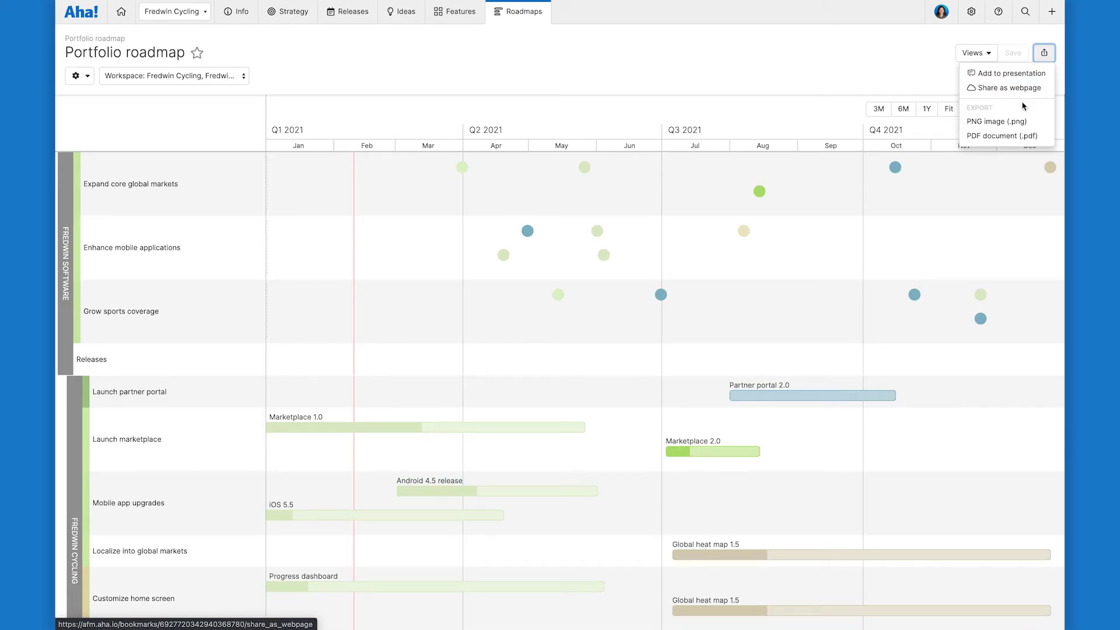
left_click(891, 77)
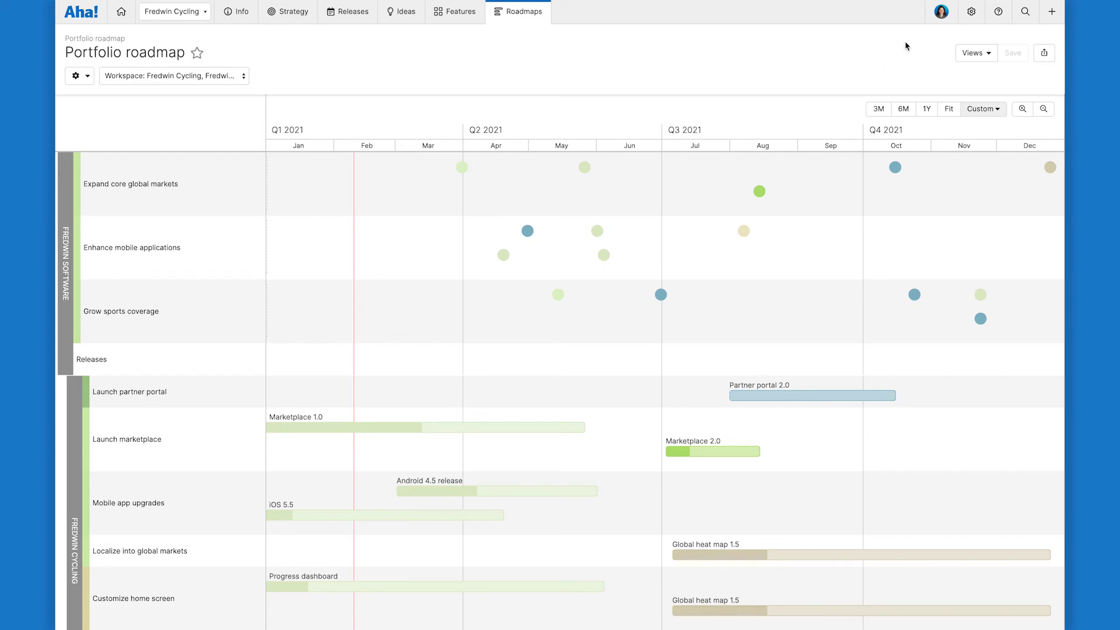
- From the help (?) menu, choose Get help from an expert
left_click(998, 11)
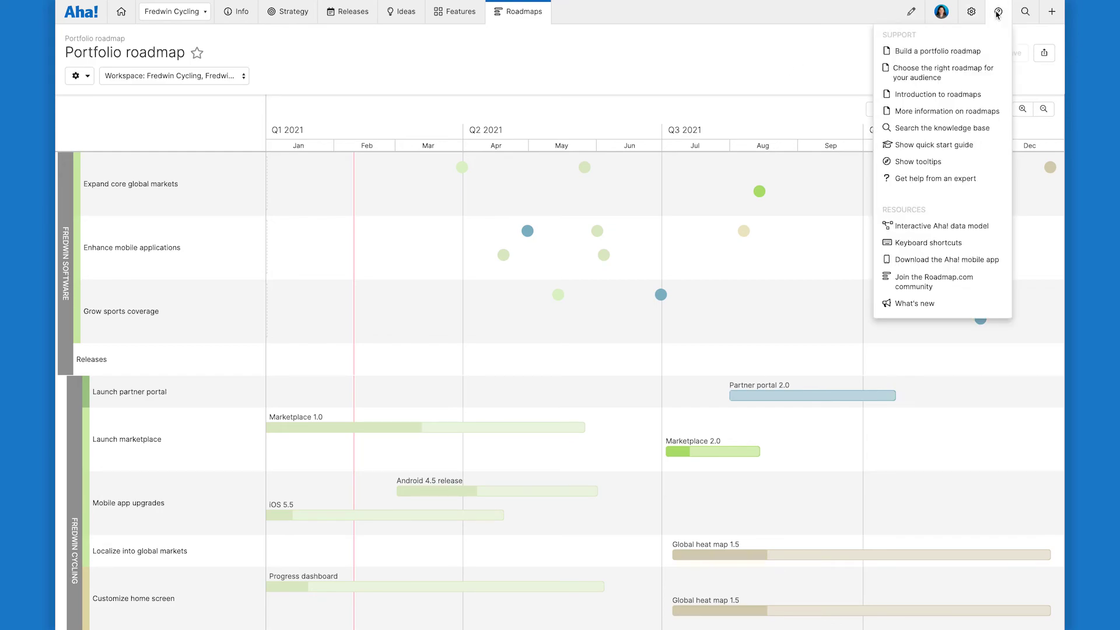
left_click(956, 179)
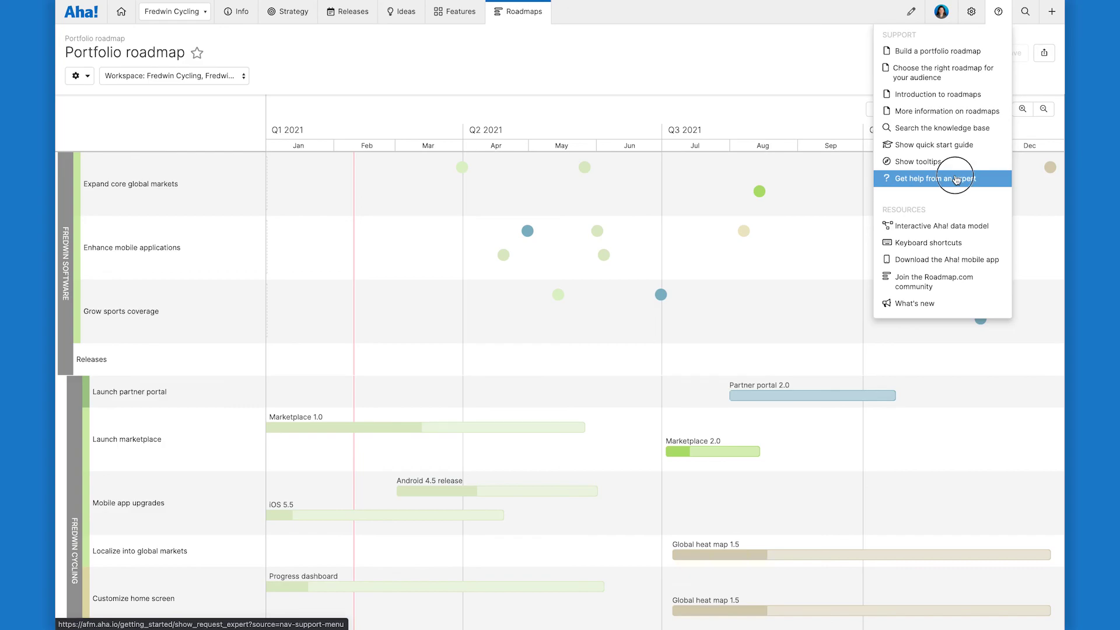